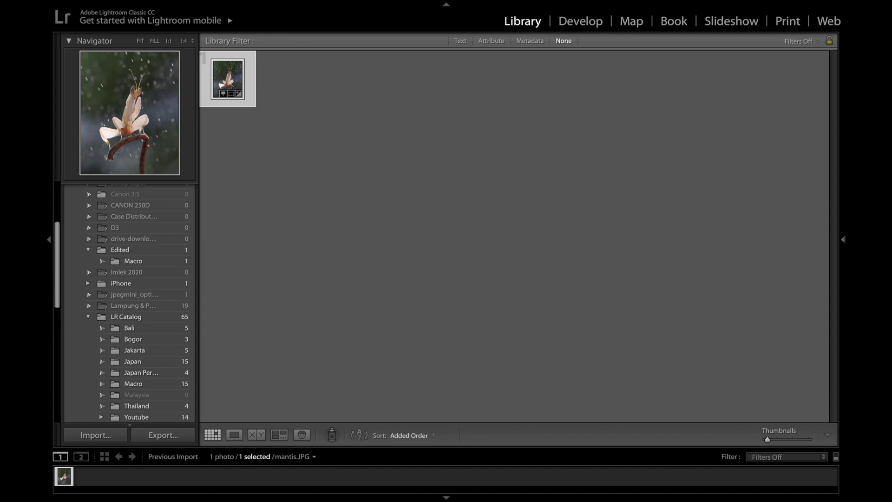
- Bring the mantis photo into the Develop module and set Temp to +7 and Exposure to +0.75
left_click(586, 23)
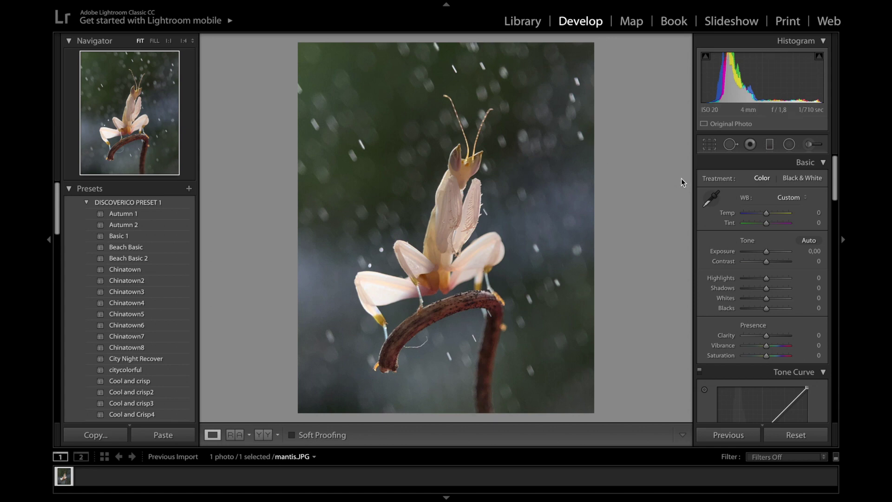
left_click_drag(766, 213, 767, 215)
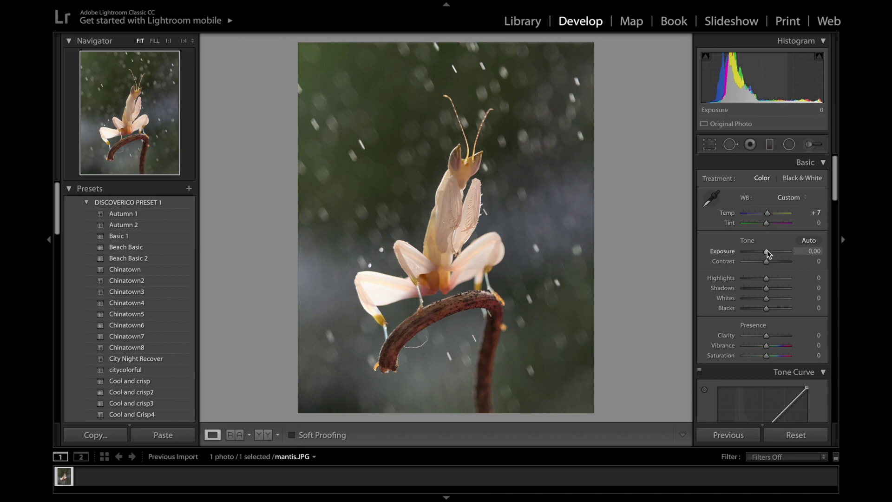
left_click_drag(766, 251, 770, 256)
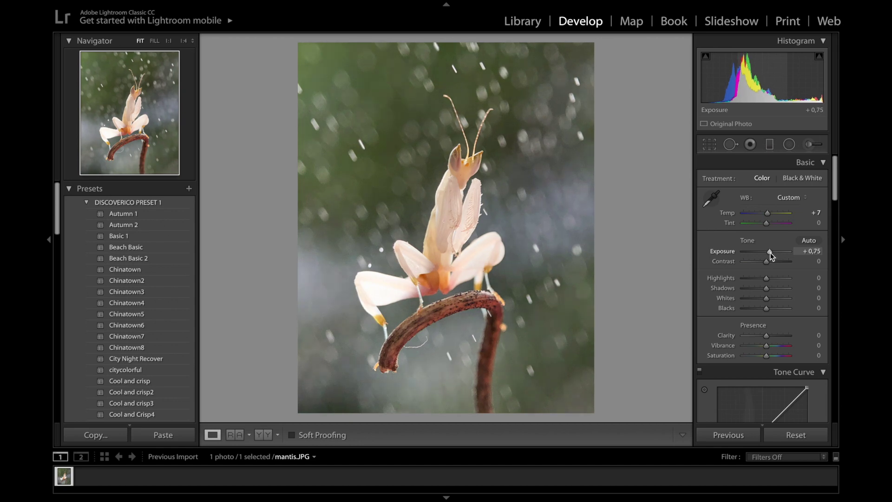
- Set the tone values to Highlights -44, Shadows +13, Whites -36 and Blacks +21
left_click_drag(766, 278, 755, 284)
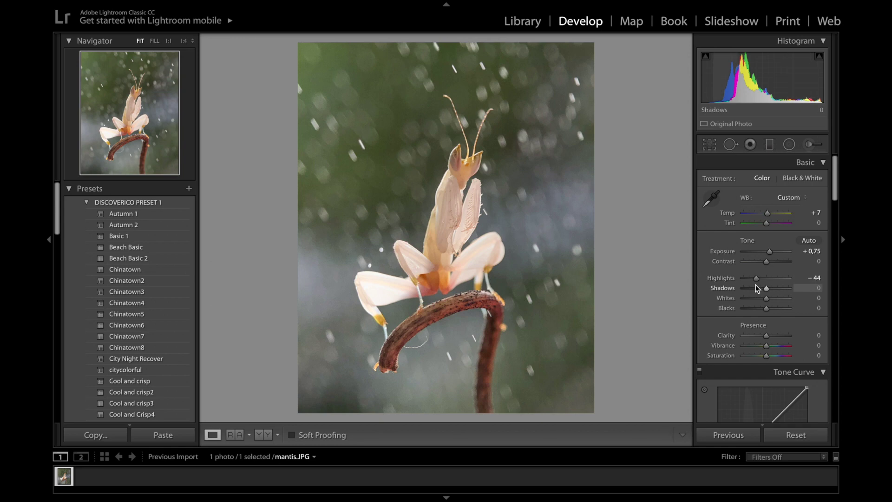
mouse_move(755, 286)
left_mouse_down()
mouse_move(779, 286)
mouse_move(768, 293)
left_mouse_up()
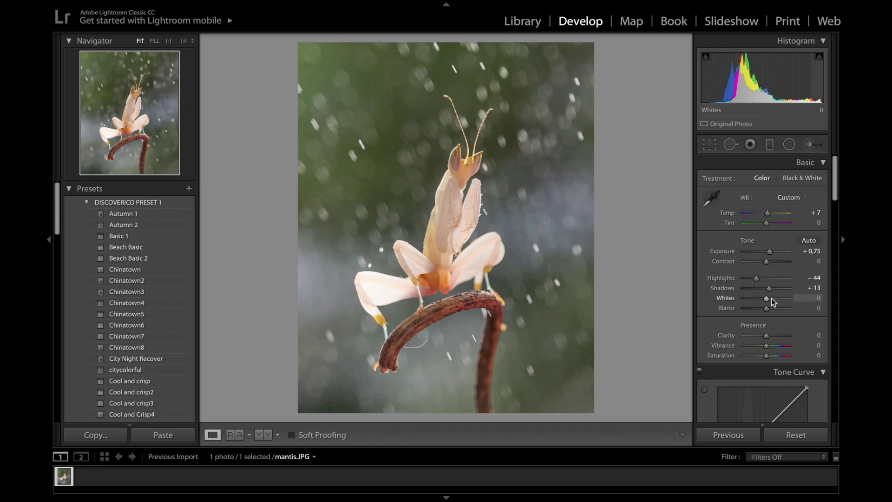
left_click_drag(763, 302, 756, 306)
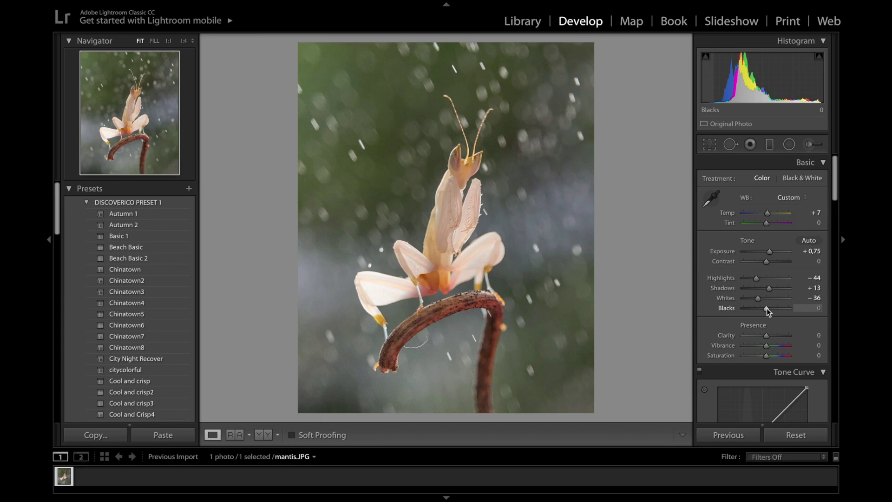
left_click_drag(767, 311, 773, 309)
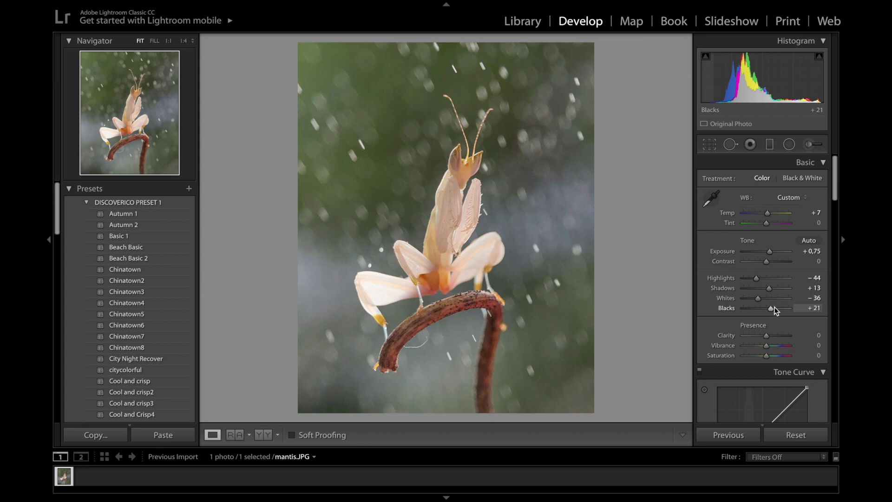
- Shape the RGB tone curve into a gentle S with control points in the highlights, midtones and shadows
scroll(774, 311, "down", 5)
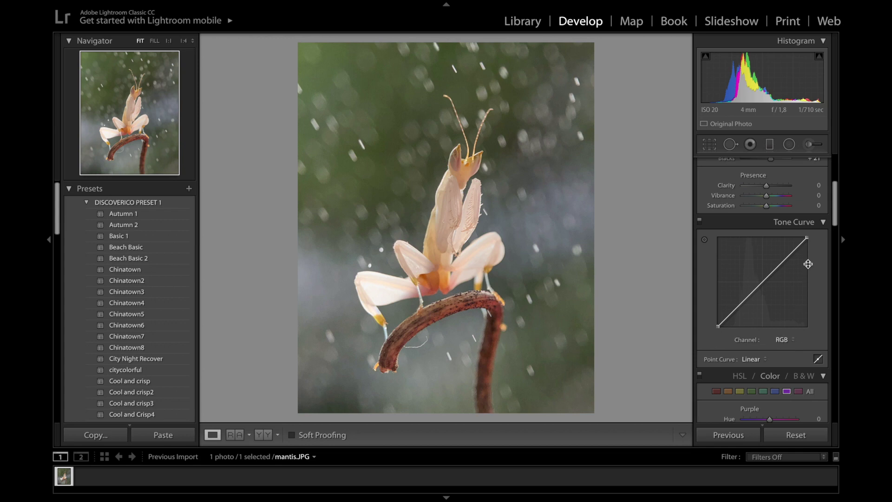
left_click(790, 254)
left_click_drag(790, 254, 788, 254)
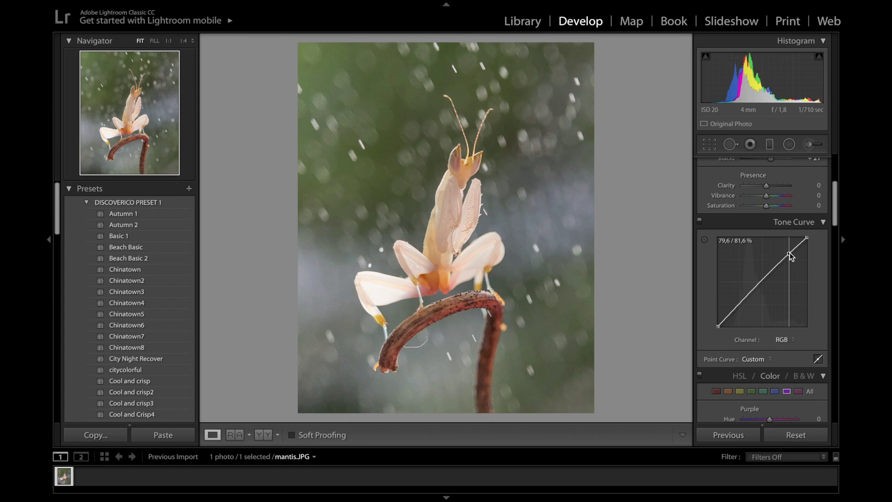
left_click_drag(789, 253, 784, 256)
left_click_drag(761, 283, 762, 284)
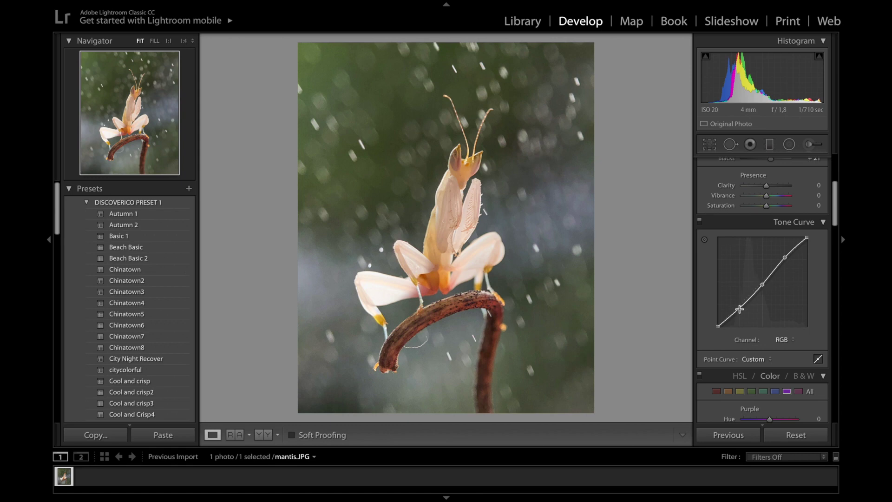
left_click_drag(740, 306, 738, 310)
left_click_drag(739, 310, 738, 308)
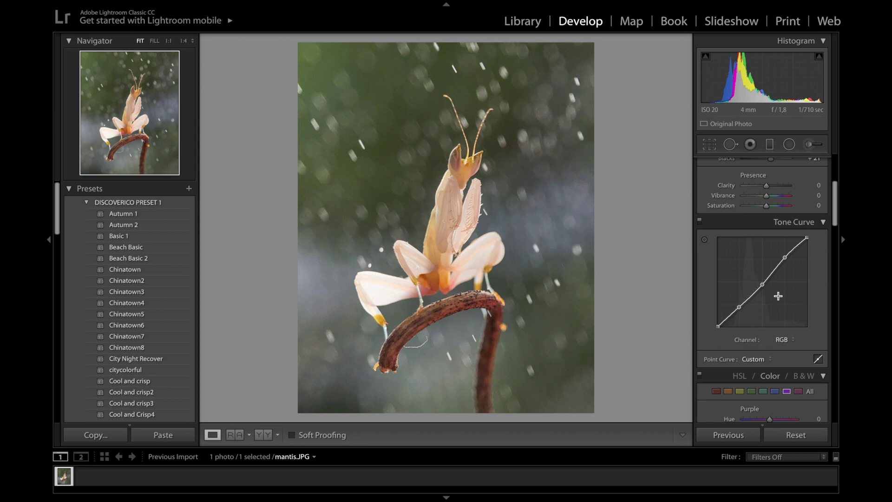
- Set the Orange color to Hue -6 and Luminance +13
scroll(777, 296, "down", 4)
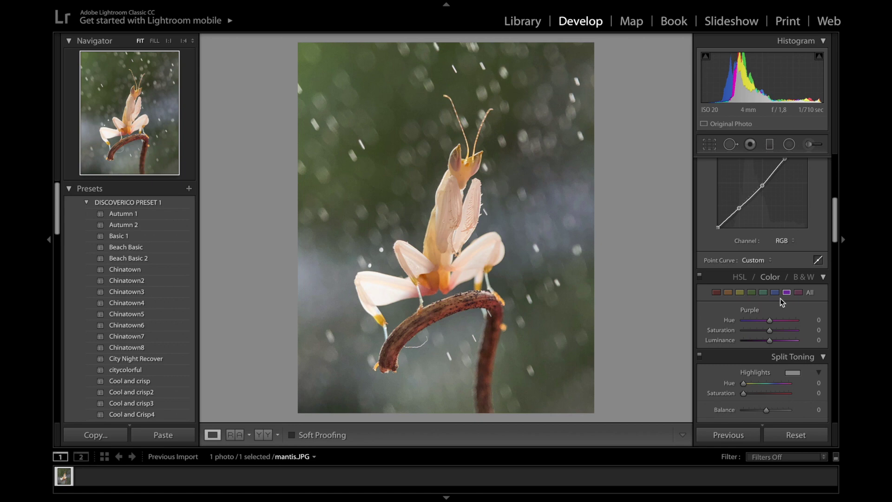
left_click(732, 293)
left_click_drag(769, 320, 767, 320)
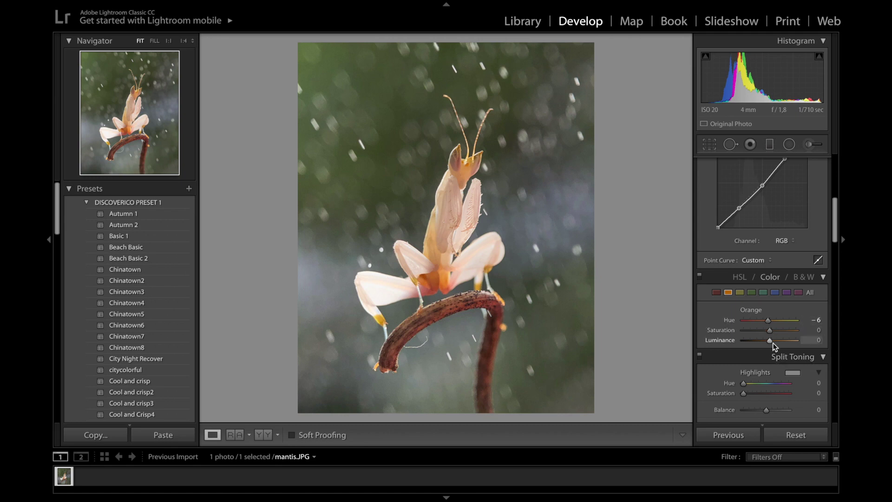
left_click_drag(770, 341, 776, 344)
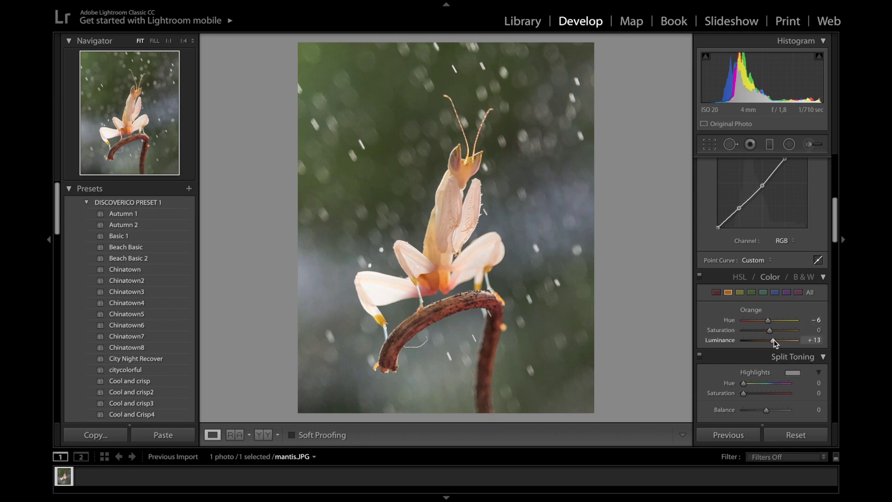
- Set the Yellow color to Hue -32, Saturation +8 and Luminance +26
left_click(739, 293)
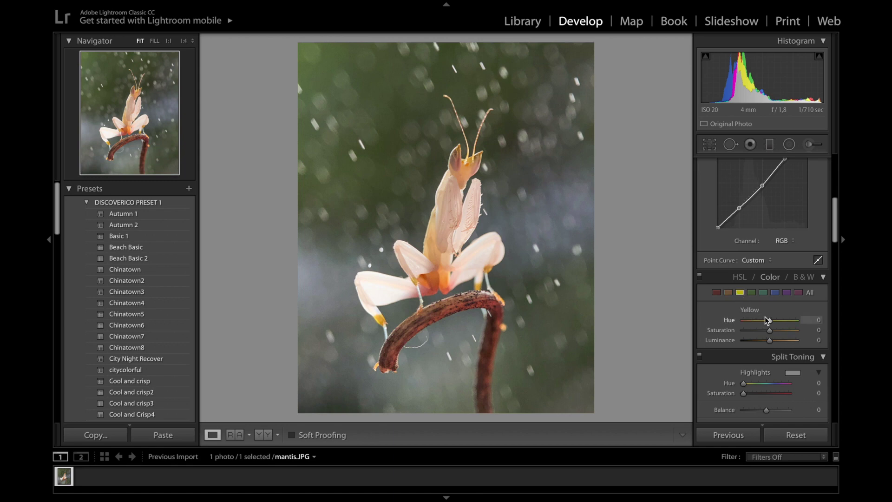
left_click_drag(768, 321, 761, 325)
left_click_drag(768, 331, 772, 335)
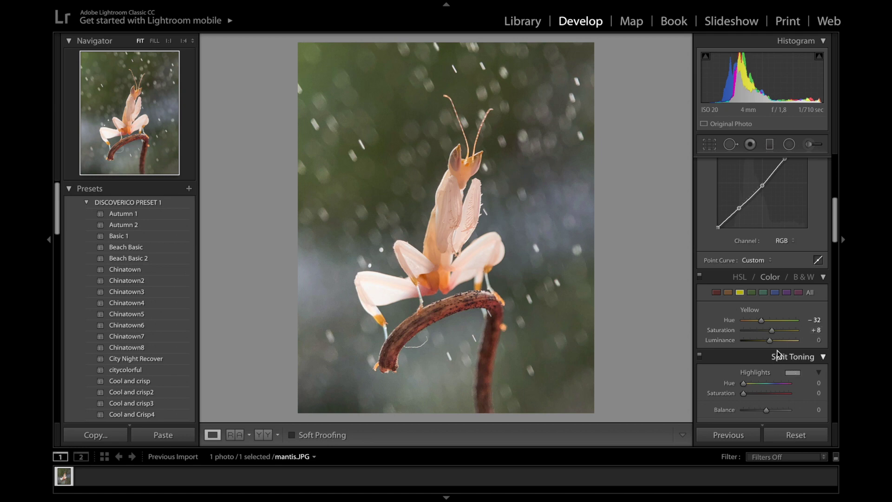
left_click_drag(774, 341, 779, 341)
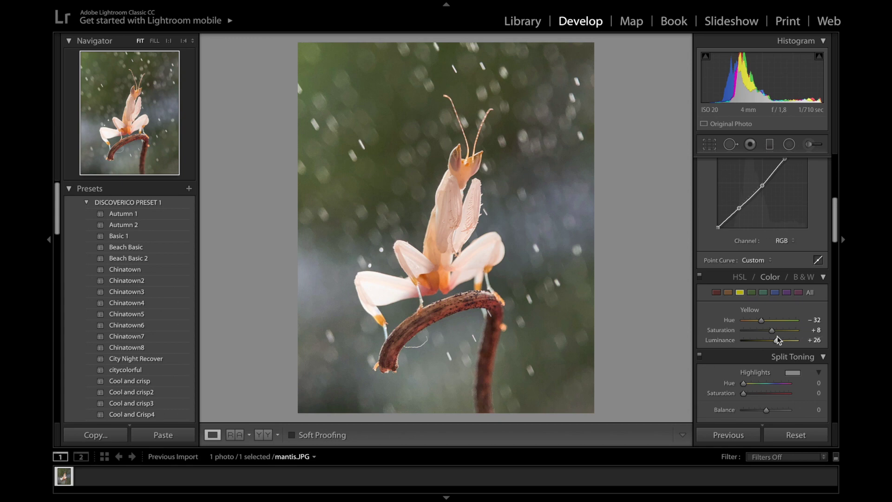
- Set the Green color to Hue -31 and Luminance -11
left_click(751, 292)
left_click_drag(769, 320, 760, 326)
left_click_drag(767, 341, 765, 343)
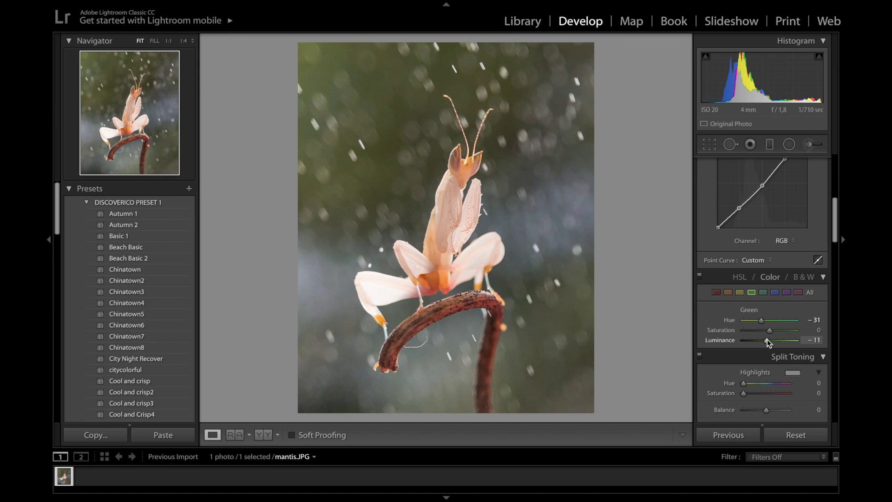
- Shift the Blue hue toward aqua and slightly lower its luminance, and set the Purple luminance to +25
left_click(765, 291)
left_click(771, 292)
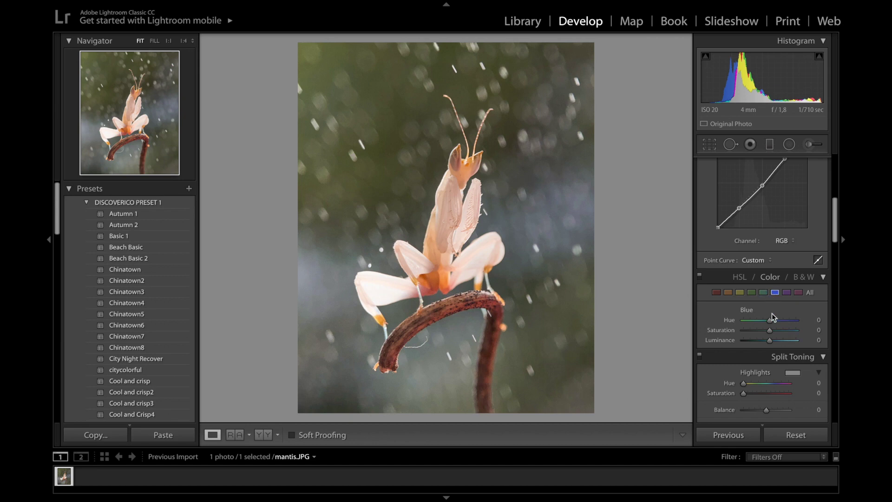
left_click_drag(770, 321, 759, 325)
left_click_drag(769, 342, 767, 342)
left_click(787, 294)
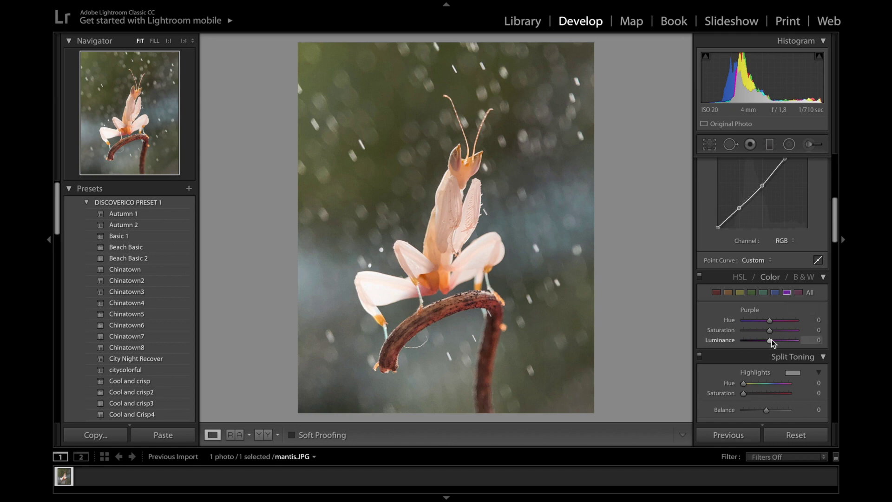
left_click_drag(771, 339, 776, 339)
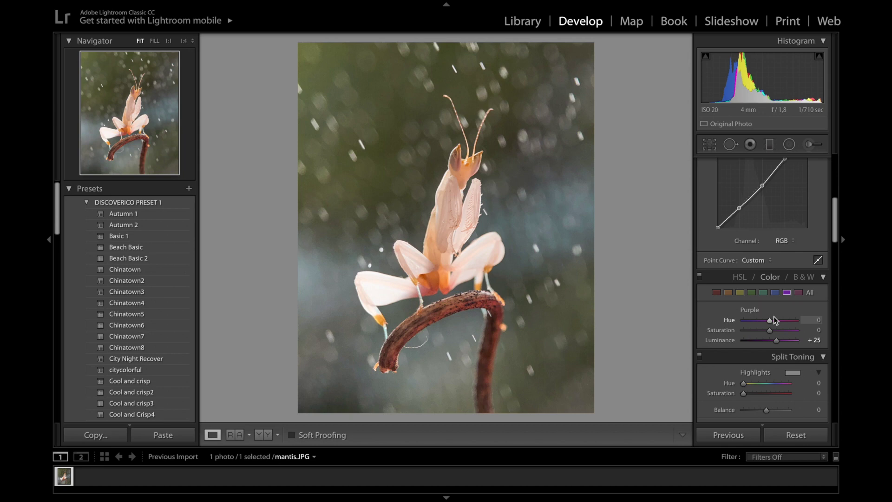
- Turn on chromatic aberration removal and profile corrections in Lens Corrections
scroll(774, 318, "down", 10)
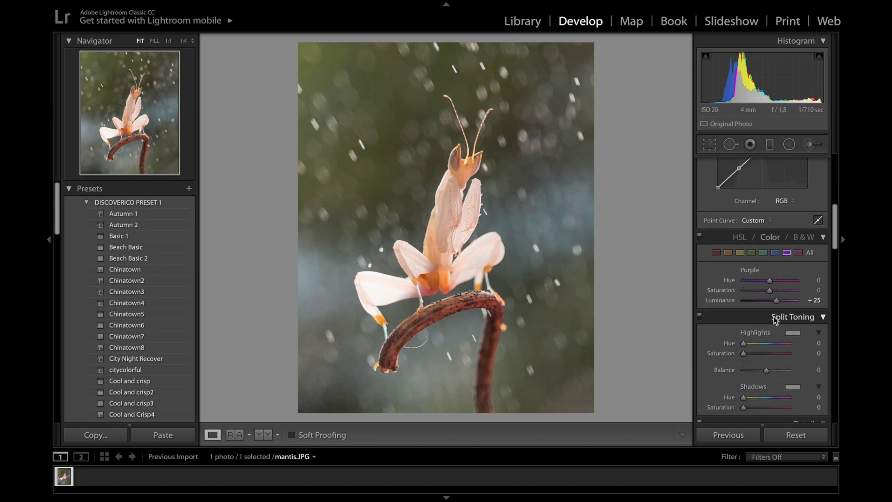
scroll(774, 320, "down", 5)
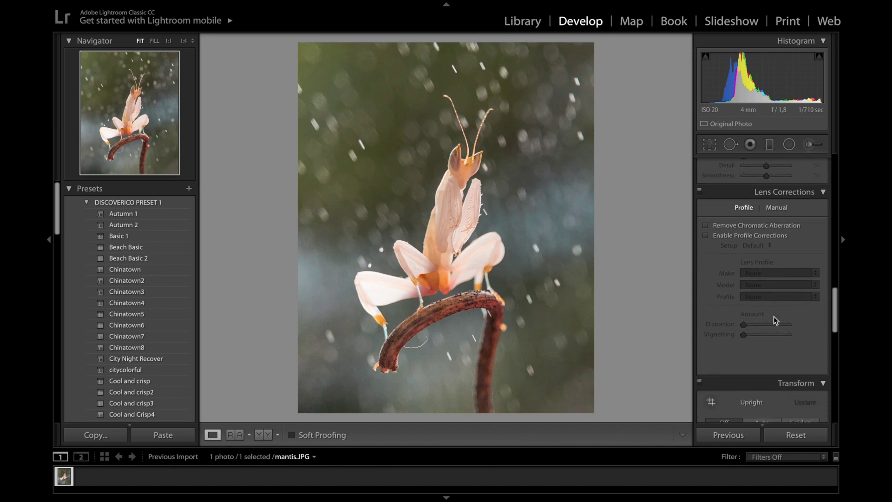
left_click(743, 226)
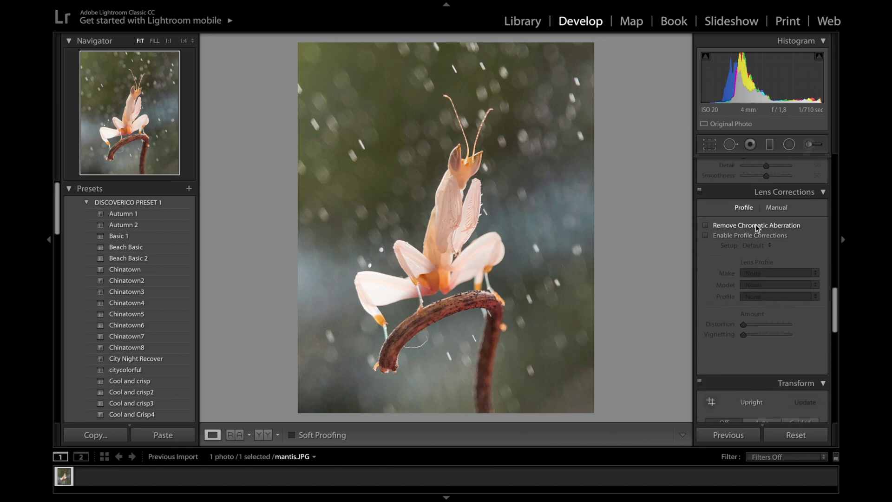
left_click(756, 236)
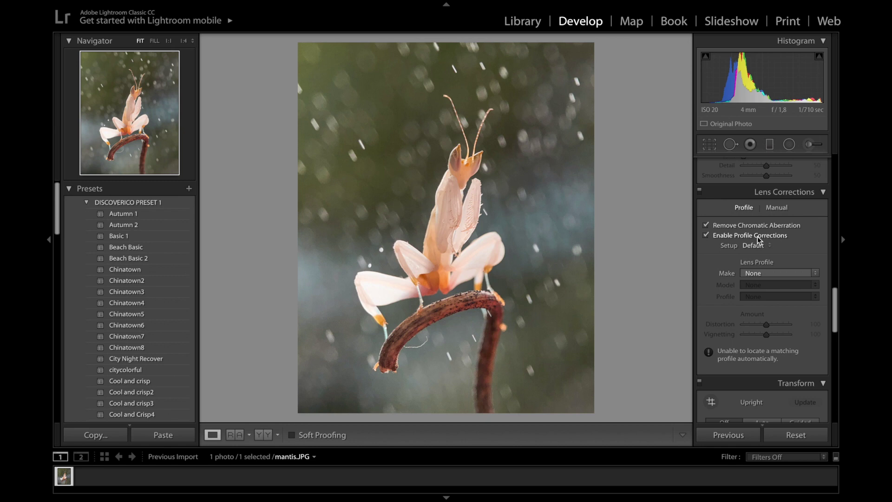
- Set the lens profile to make Apple and model Apple iPhone 8 Plus back camera 6.6mm f/2.8
left_click(809, 274)
left_click(797, 286)
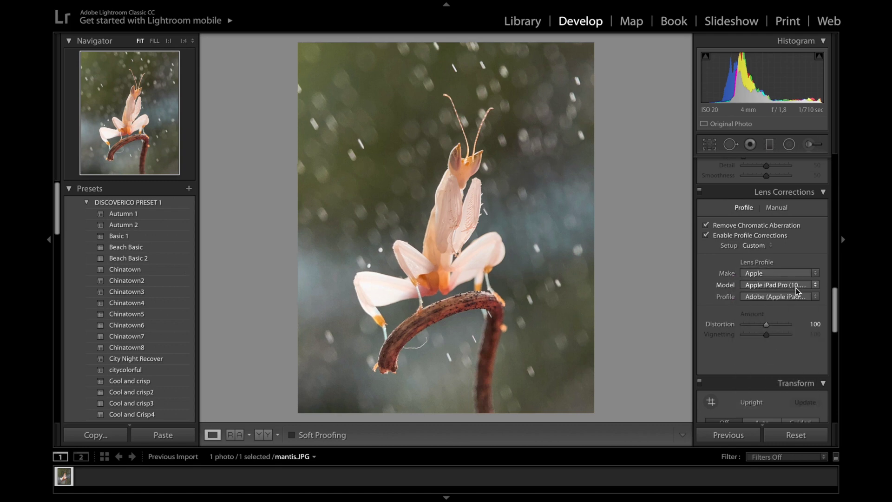
left_click(797, 285)
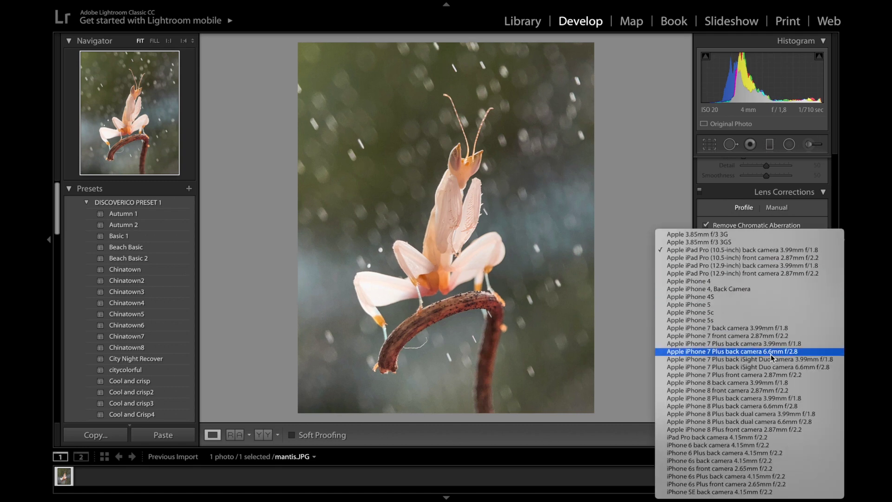
left_click(780, 405)
- Add a post-crop vignette with Amount -15, Midpoint 56 and Roundness -8
scroll(788, 339, "down", 2)
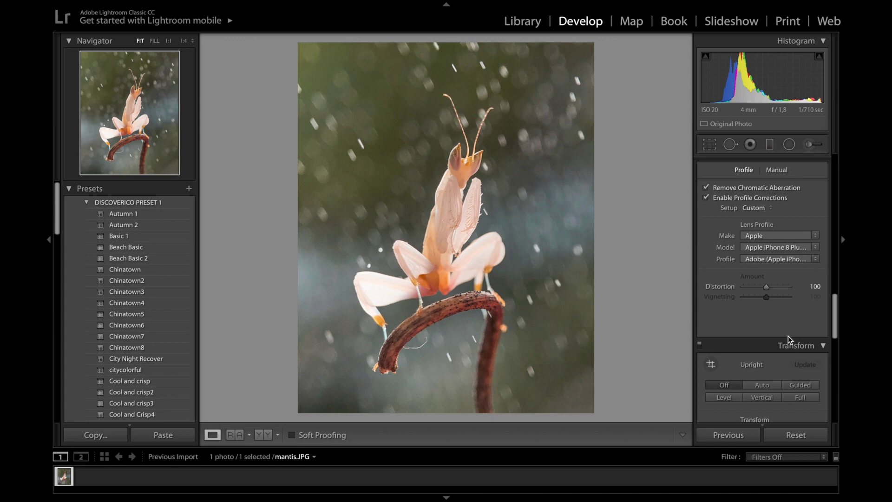
scroll(788, 339, "down", 1)
scroll(788, 340, "down", 7)
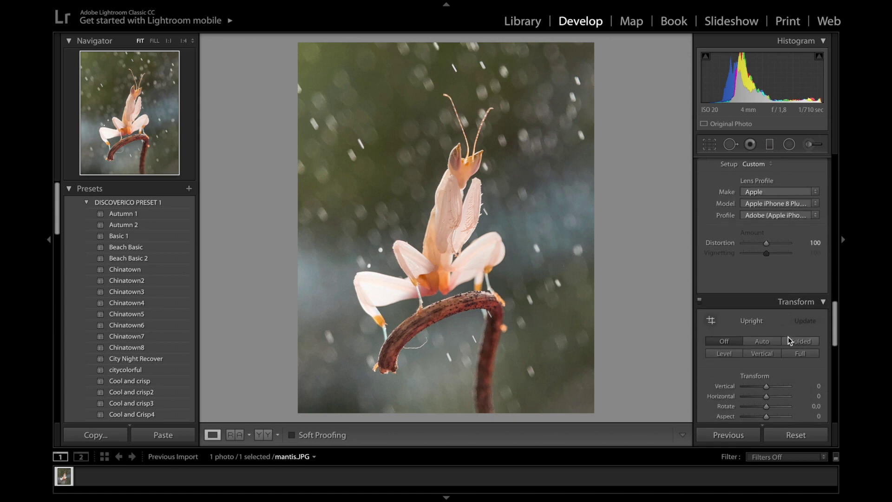
scroll(788, 340, "down", 9)
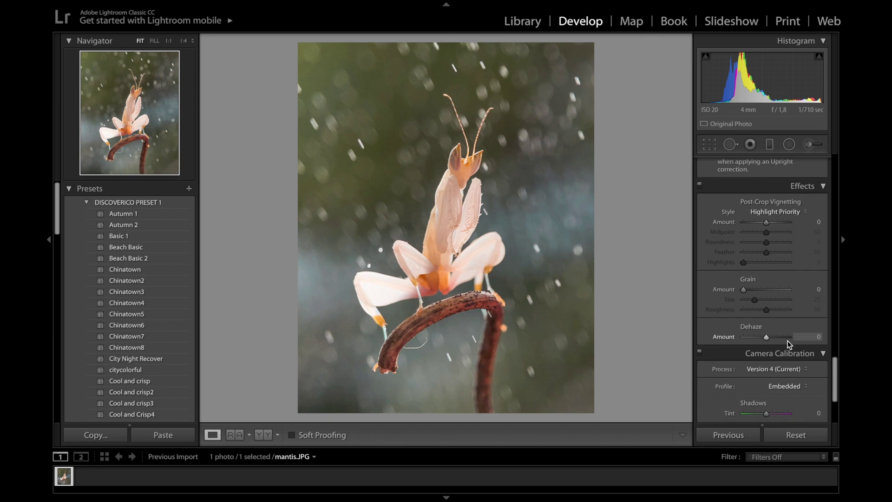
left_click_drag(766, 223, 765, 228)
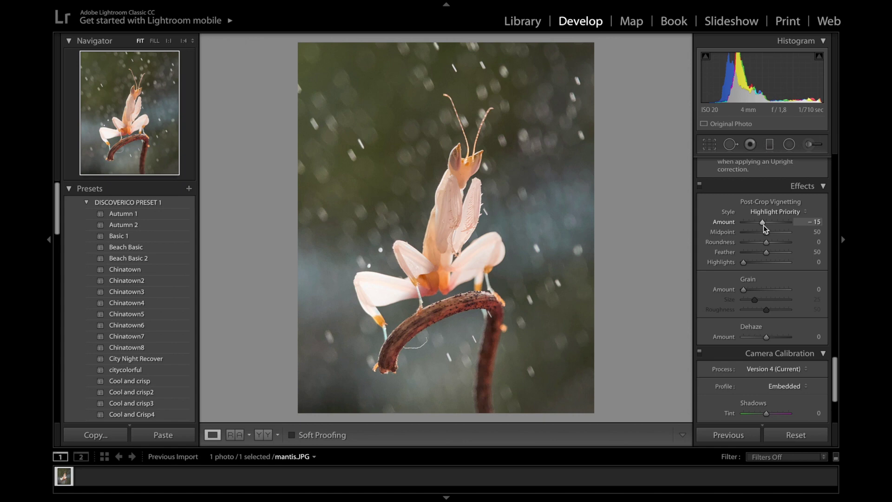
left_click_drag(766, 232, 769, 235)
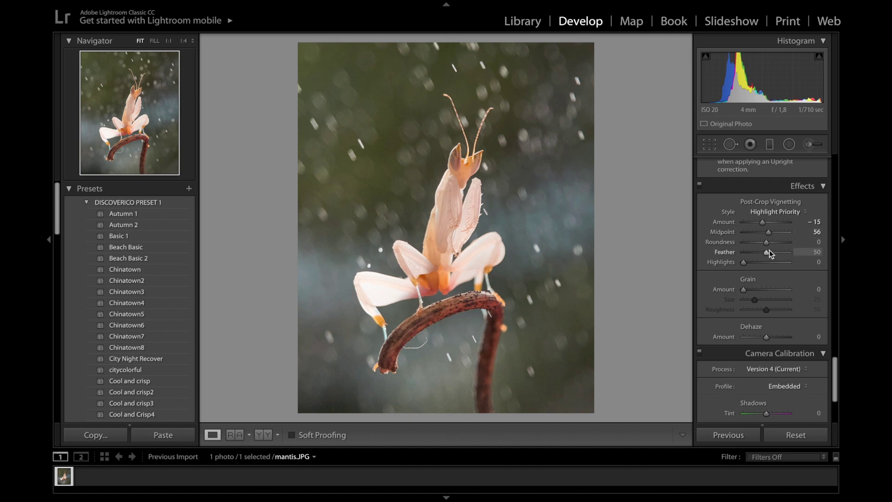
left_click_drag(768, 242, 765, 242)
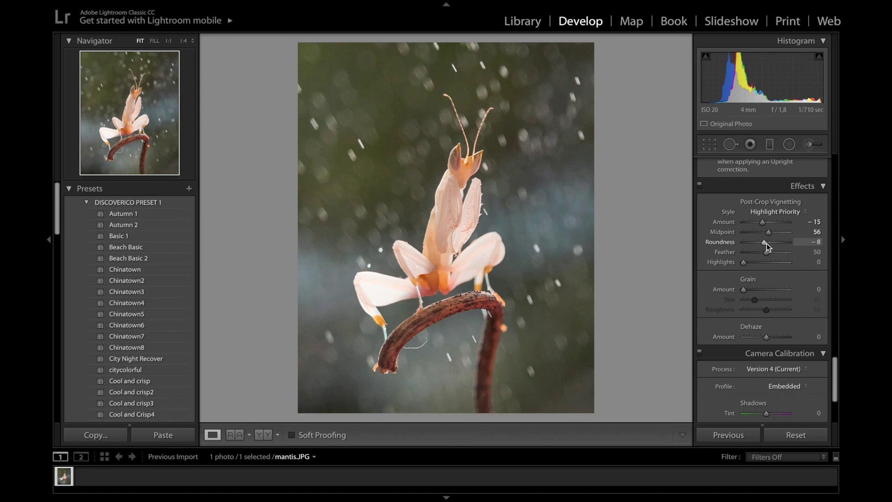
- Set the Red Primary camera calibration to Hue -62 and Saturation +37
scroll(766, 246, "down", 3)
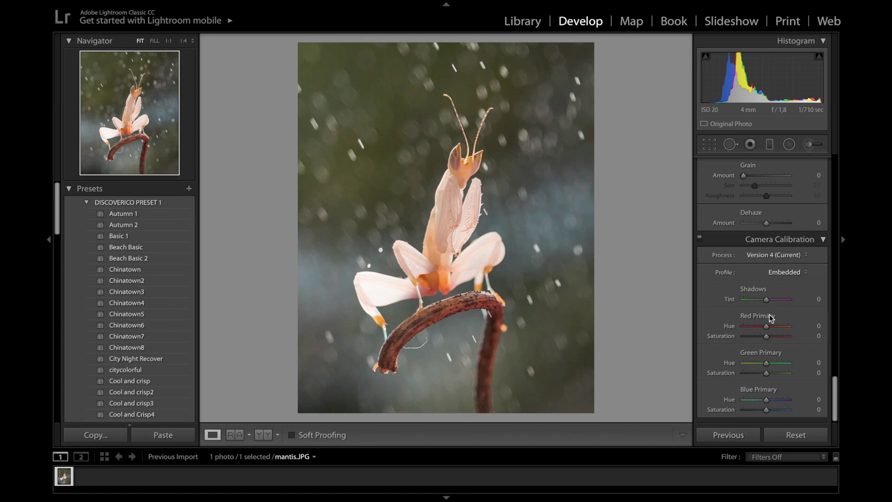
left_click_drag(767, 329, 752, 330)
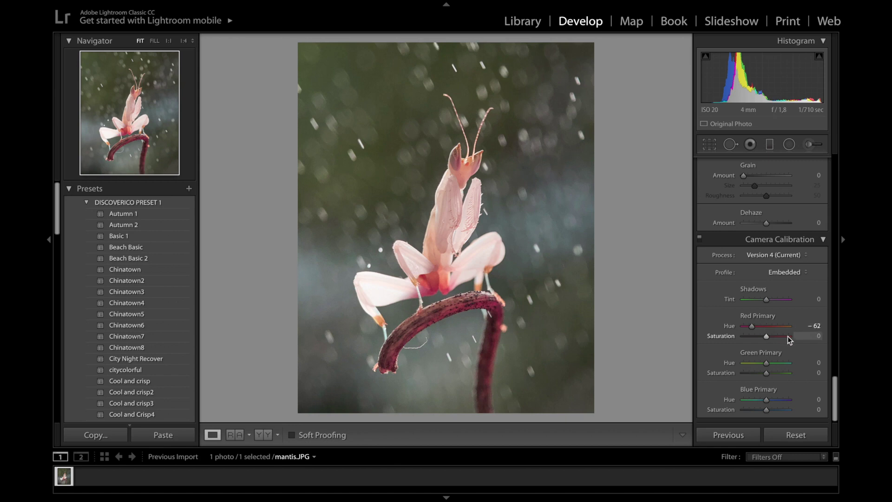
left_click_drag(765, 337, 773, 338)
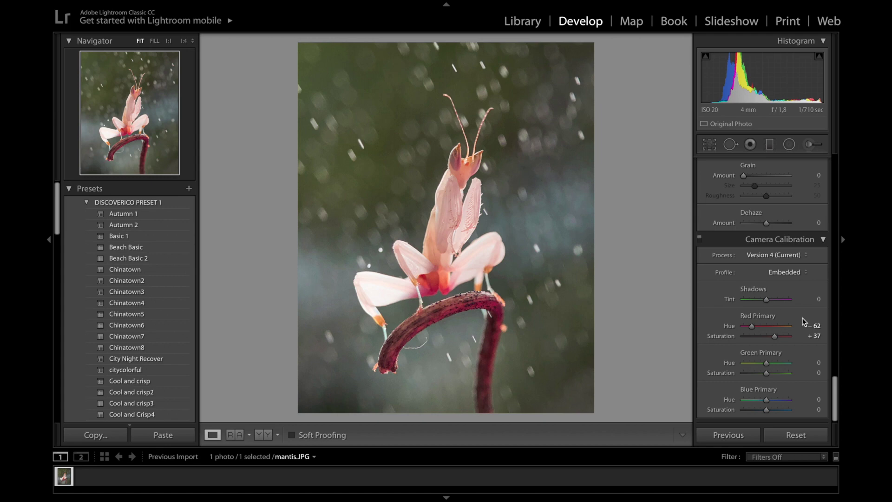
- Calibrate the Green Primary to Hue -51 and Saturation -19, and the Blue Primary to Hue -31 and Saturation -50
left_click_drag(770, 361, 757, 368)
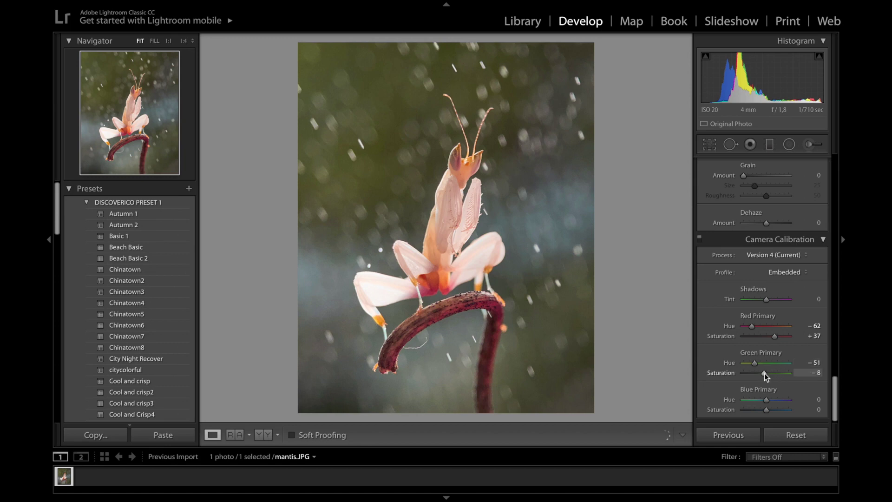
left_click_drag(764, 373, 762, 374)
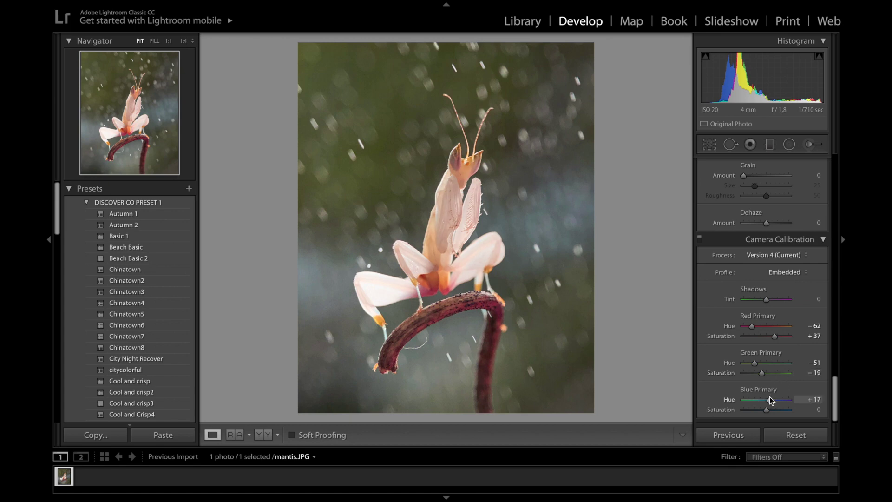
left_click_drag(769, 398, 753, 414)
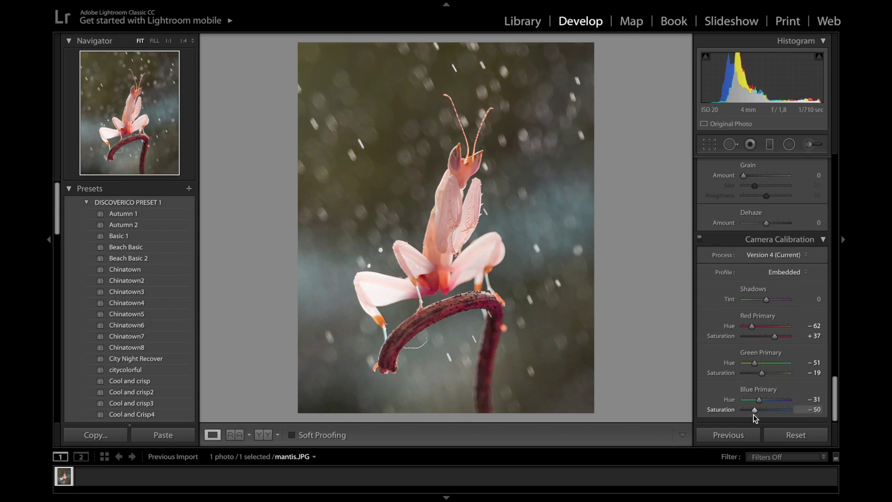